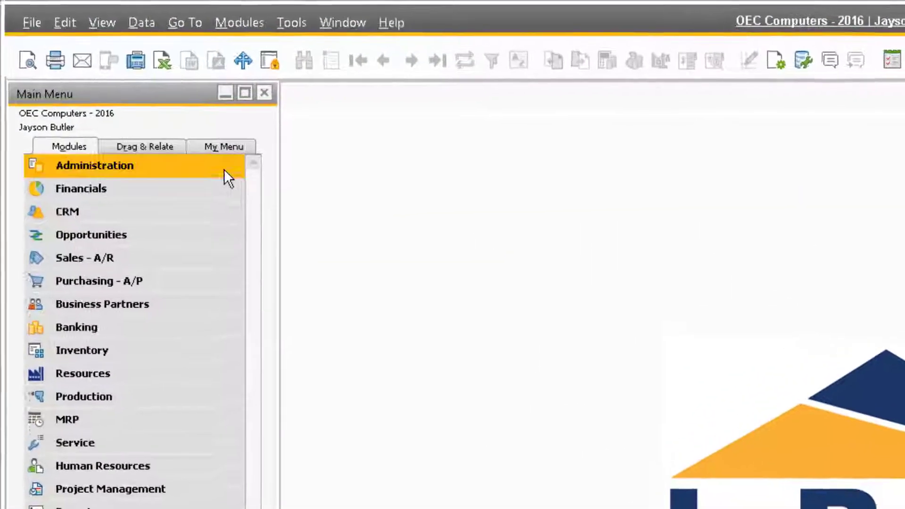
Open General Settings from Administration > System Initialization
click(138, 108)
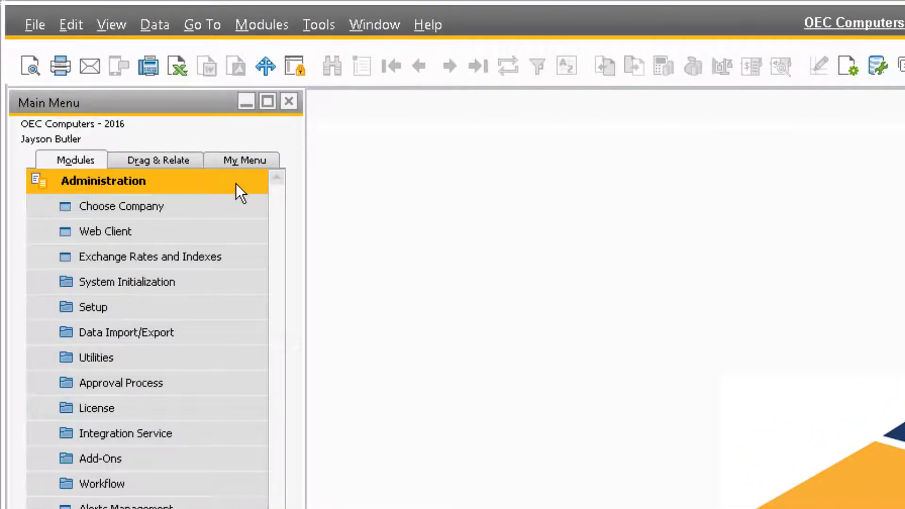
click(205, 282)
click(222, 333)
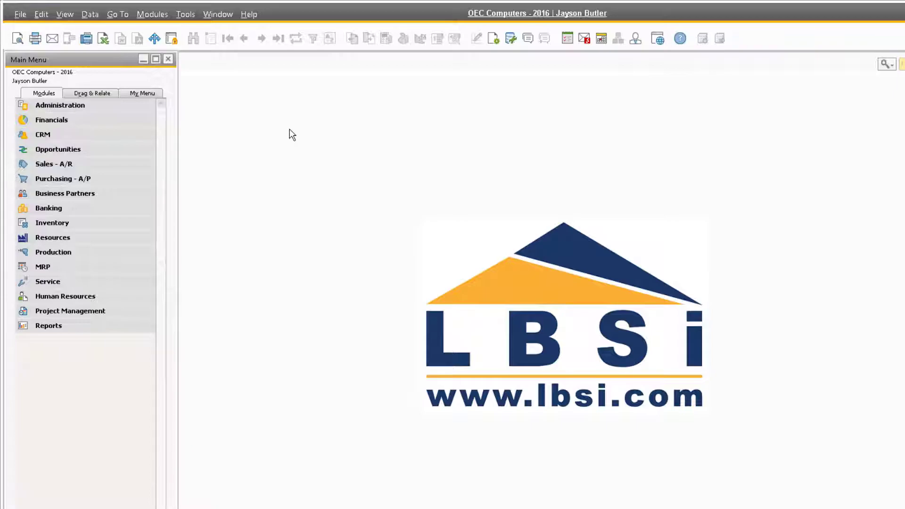
Open Approval Templates under Administration > Approval Process to view the Internal Requisition template
click(136, 102)
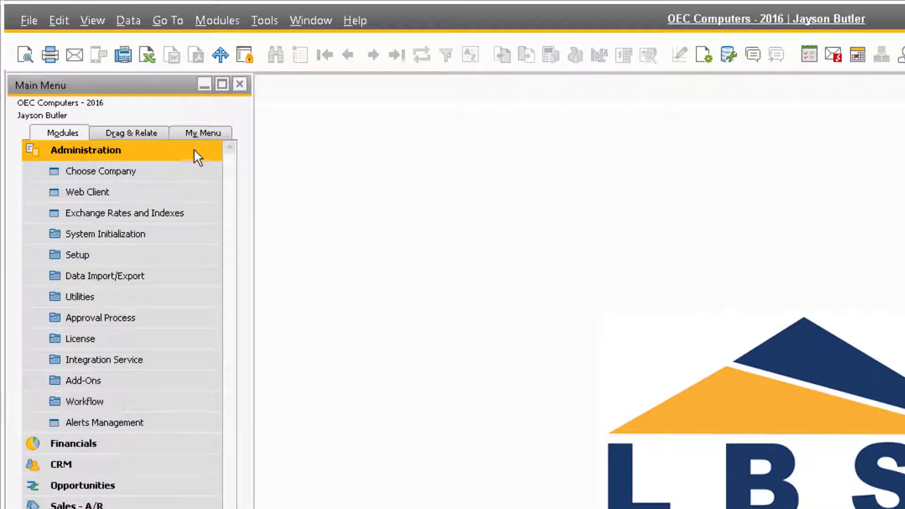
click(165, 317)
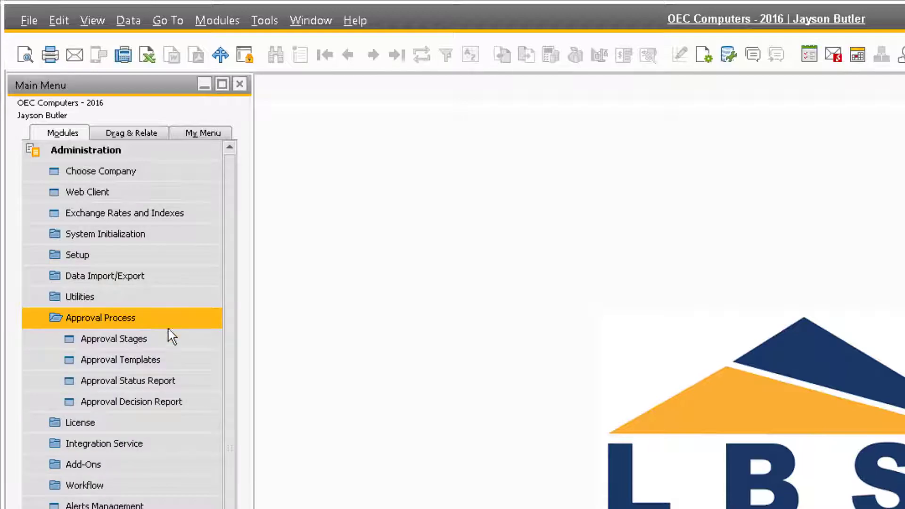
click(172, 357)
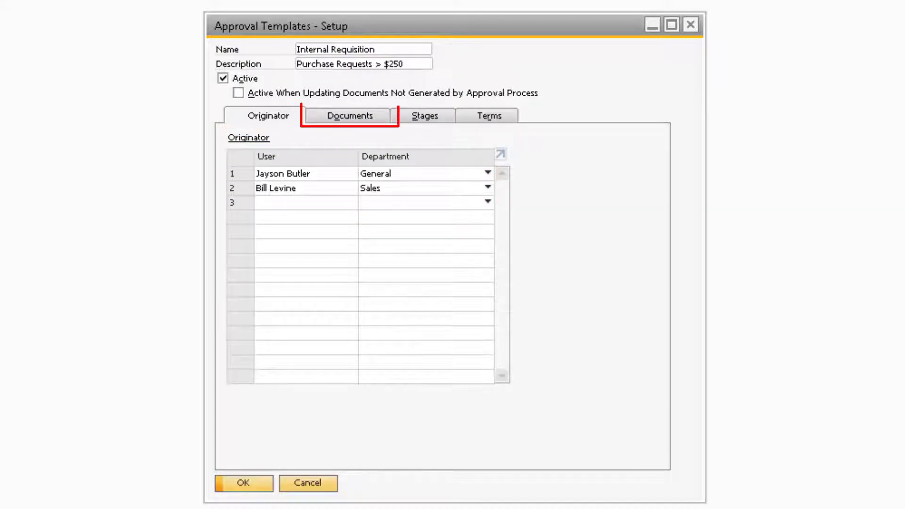
Check that the template covers Purchase Request, then view its Internal Requisition approval stage
click(320, 118)
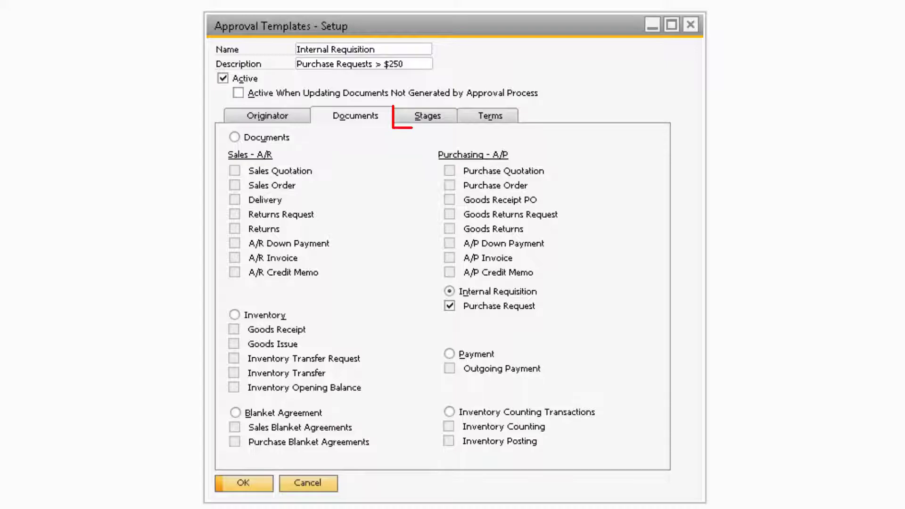
click(406, 117)
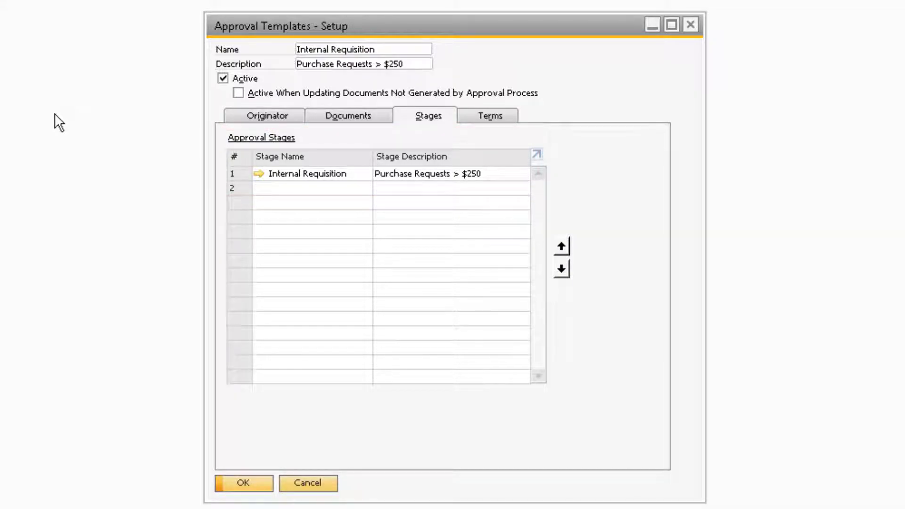
click(258, 174)
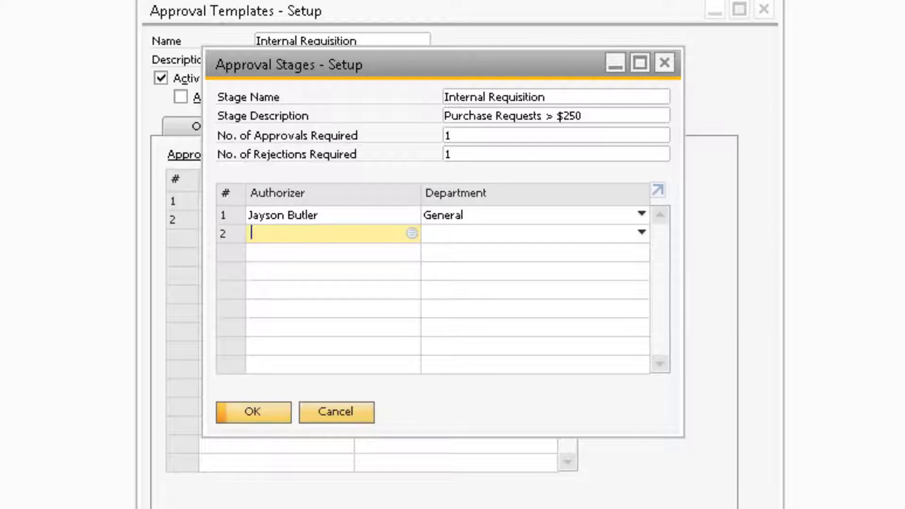
click(242, 410)
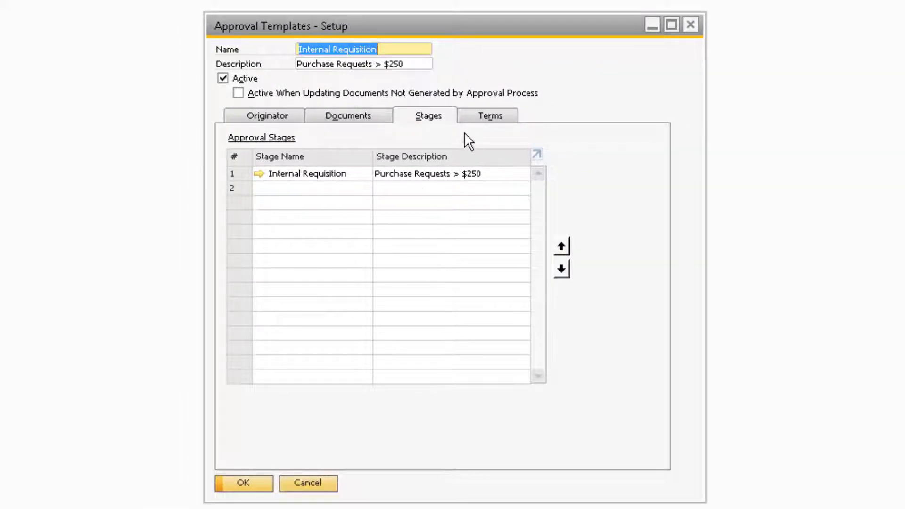
Show the template's terms with Total Document kept at Greater Than 250
click(471, 119)
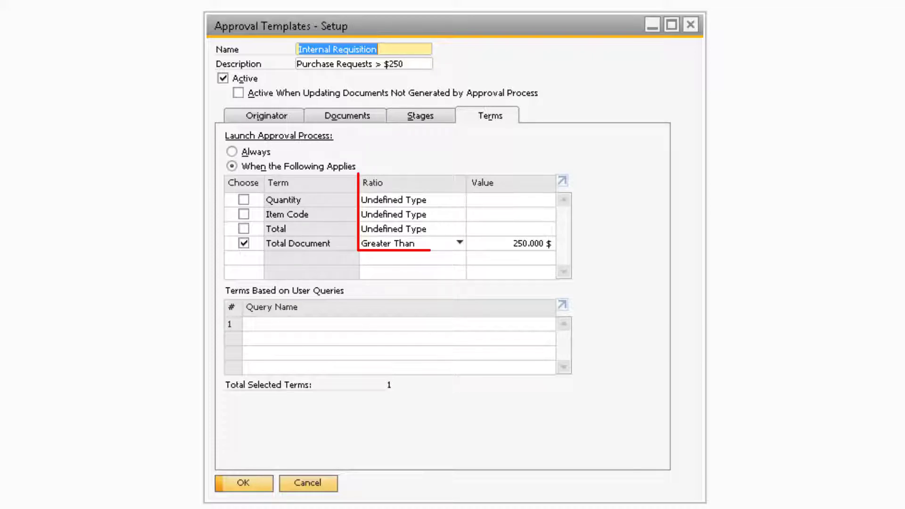
click(460, 244)
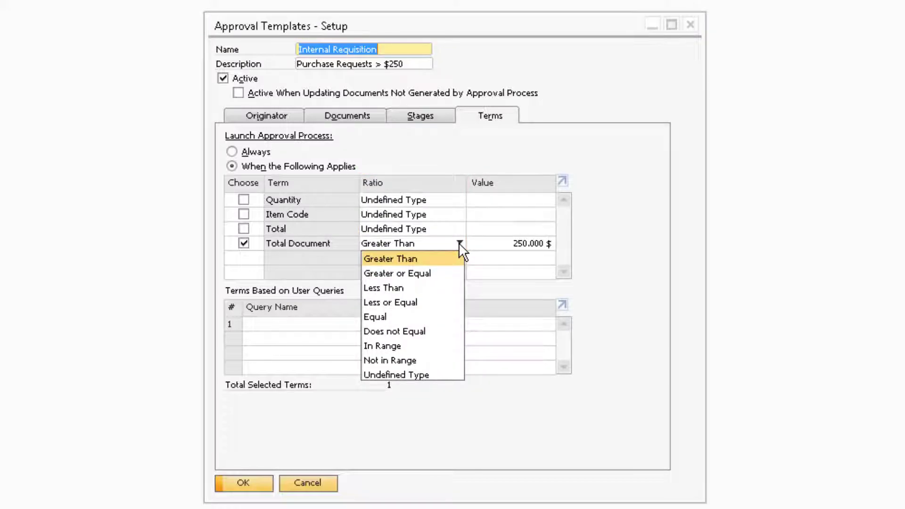
click(459, 243)
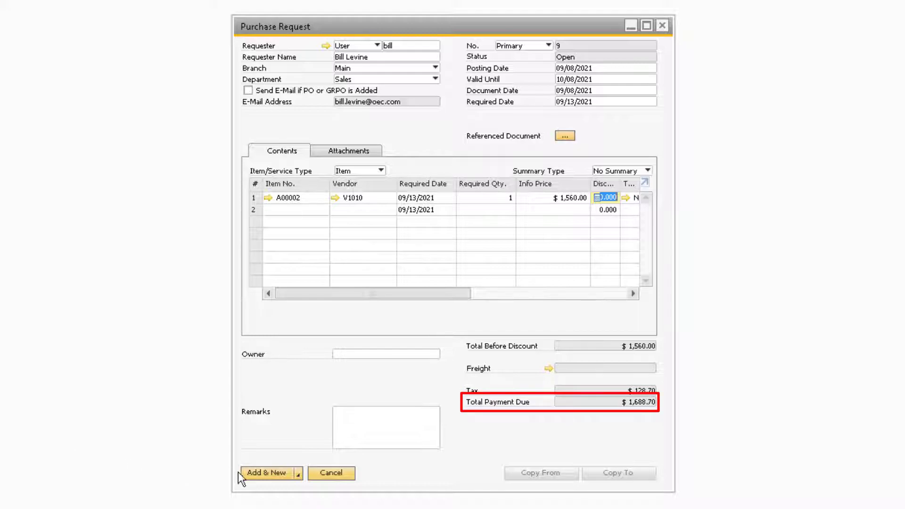
Add the $1,688.70 purchase request for item A00002 using Add
click(298, 474)
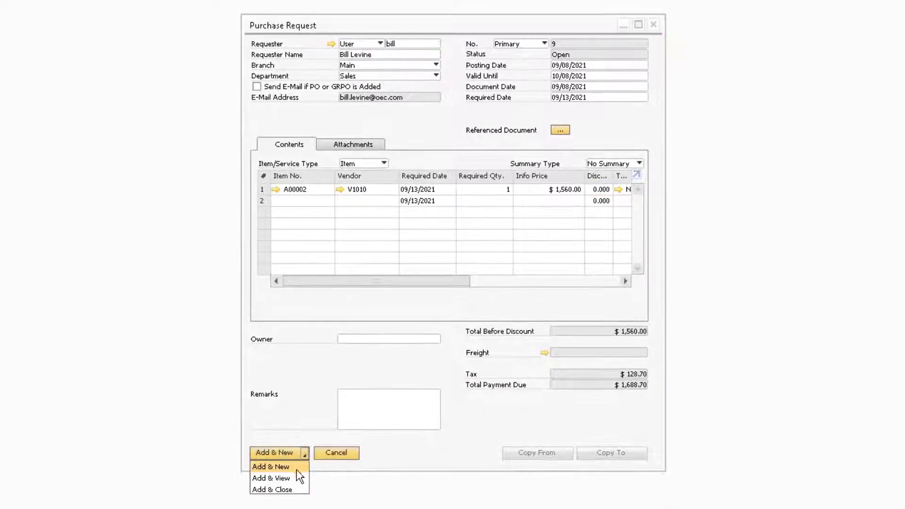
click(294, 479)
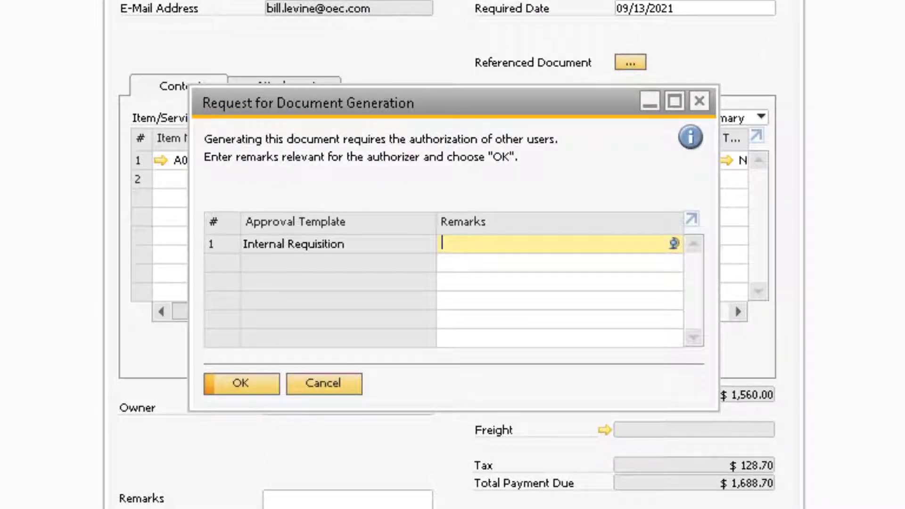
Send the approval request with the remark 'Please Approve'
text(Please Appr)
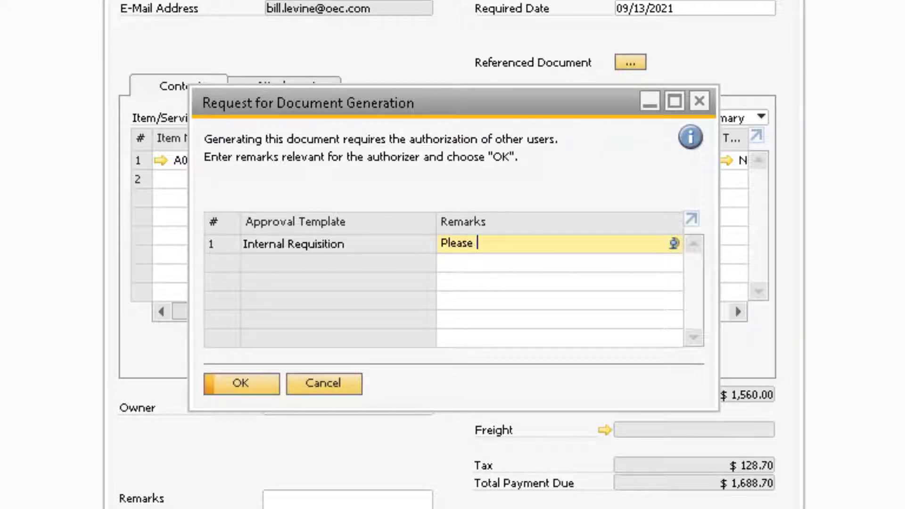
text(ove)
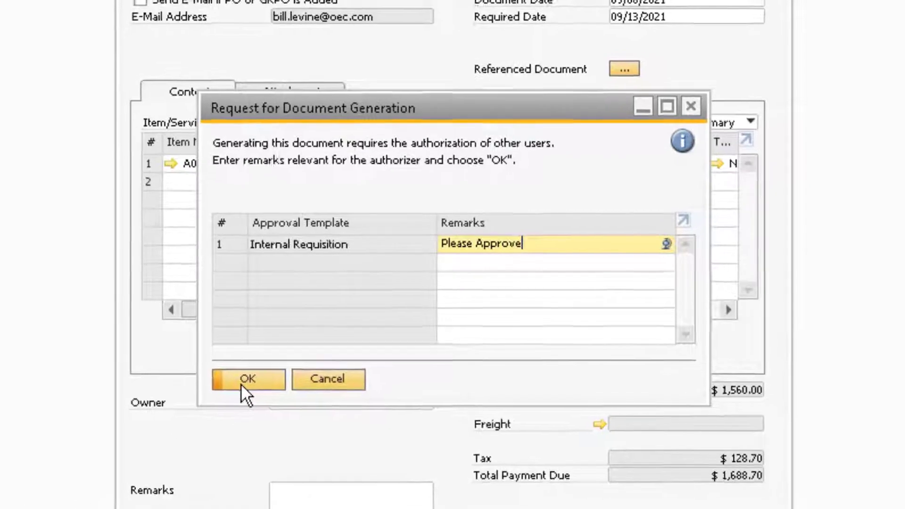
click(242, 384)
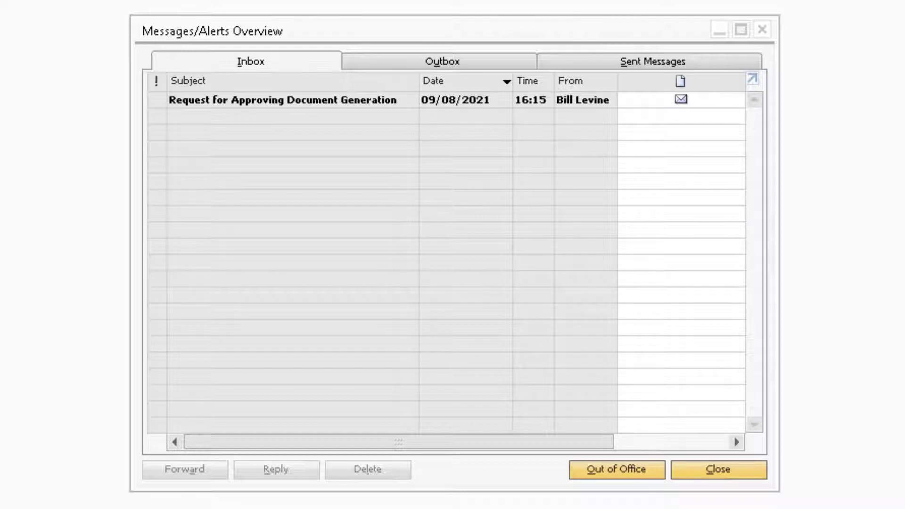
Open the approval details for Purchase Request draft no. 9 from the inbox message
click(230, 97)
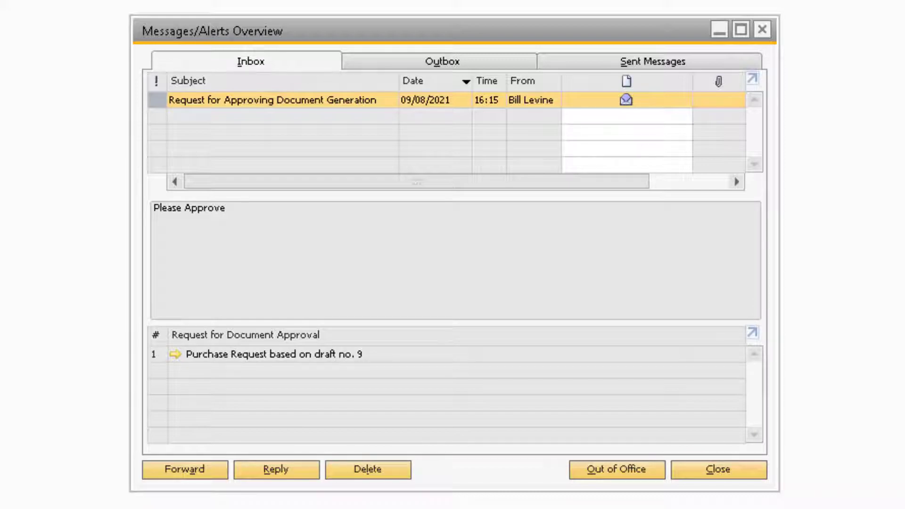
click(175, 355)
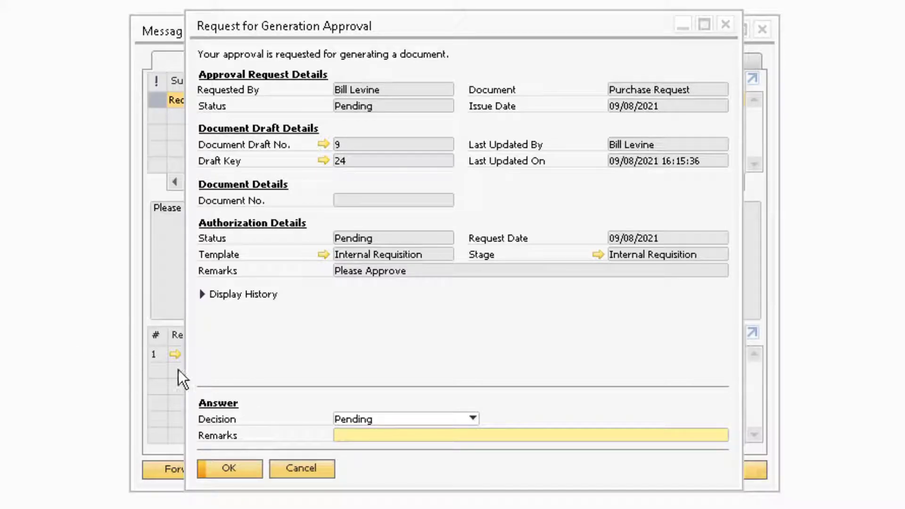
Set the decision to Approved with remark 'Approved' and update the request
click(436, 417)
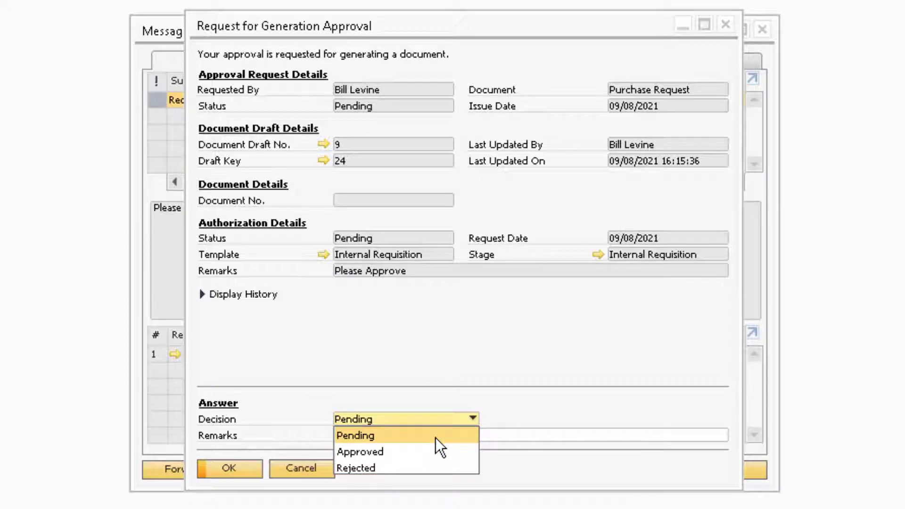
click(431, 451)
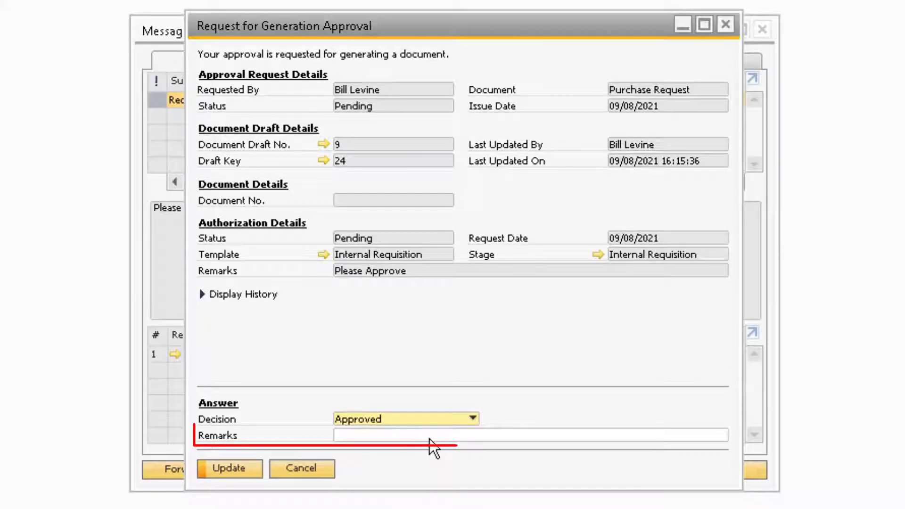
click(429, 438)
text(Approved)
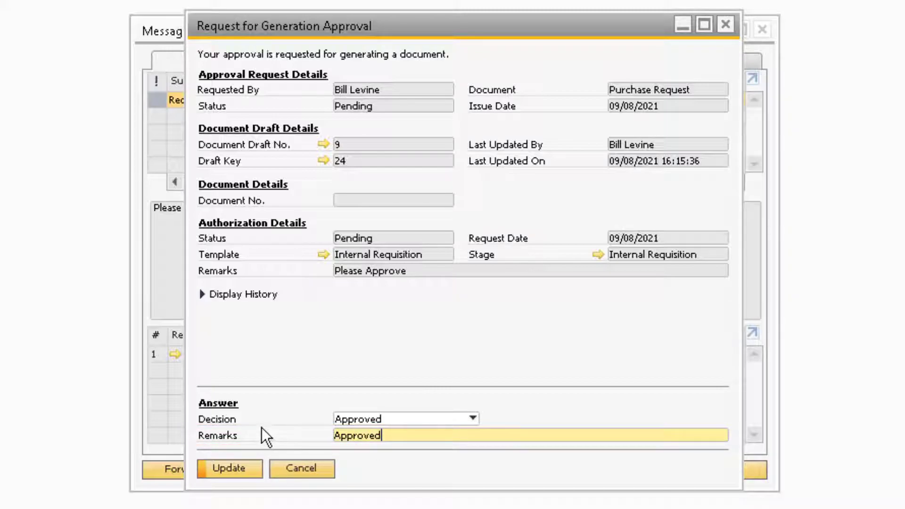
click(256, 468)
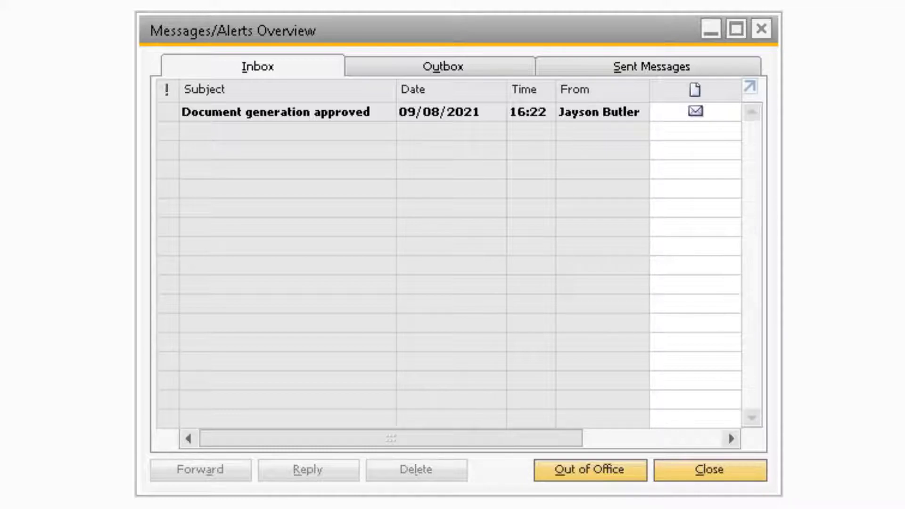
Read the 'Document generation approved' message and open Purchase Request draft No. 9
click(209, 112)
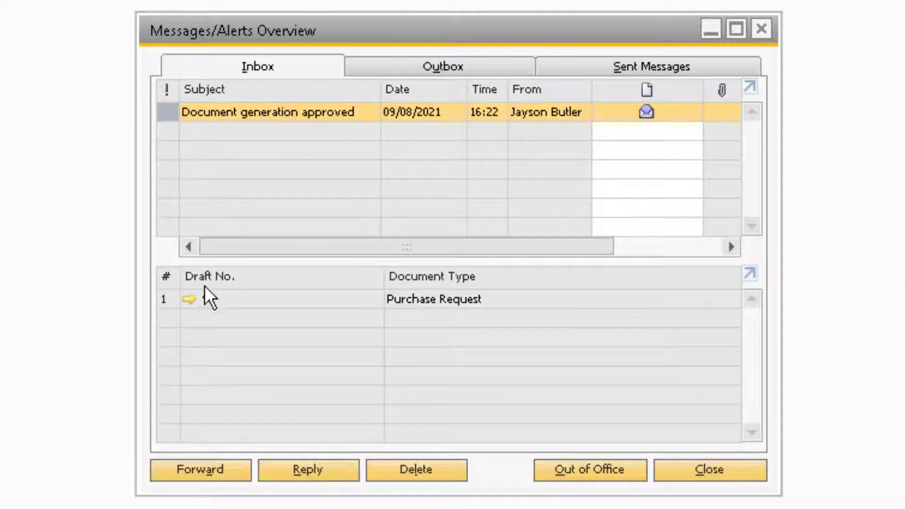
click(193, 299)
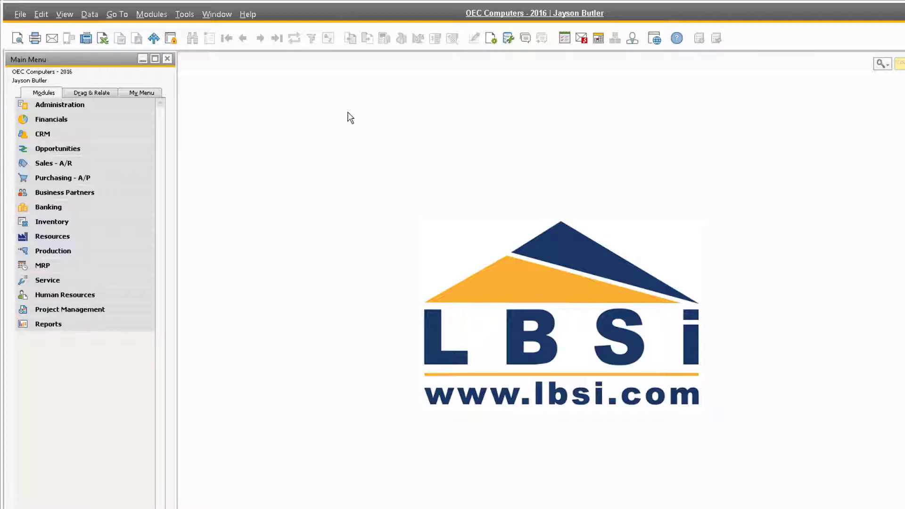
Open the Approval Status Report criteria under Administration > Approval Process
click(140, 102)
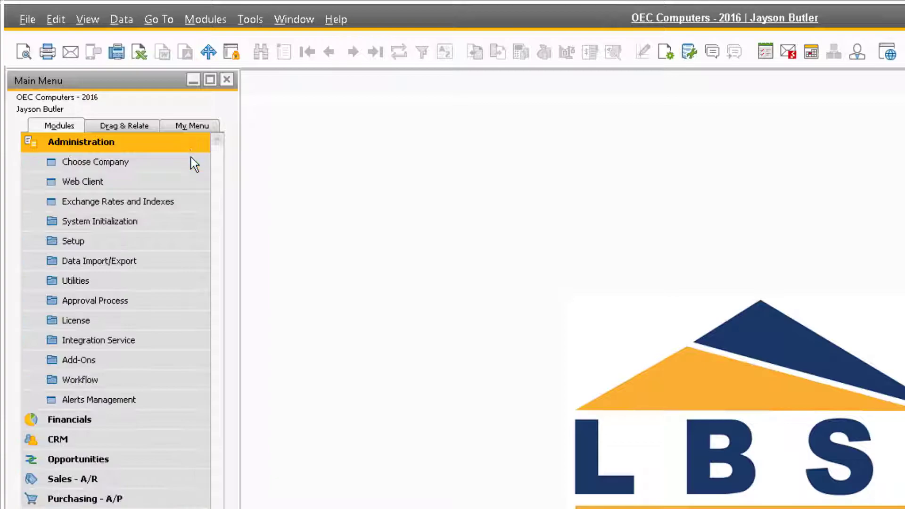
click(165, 302)
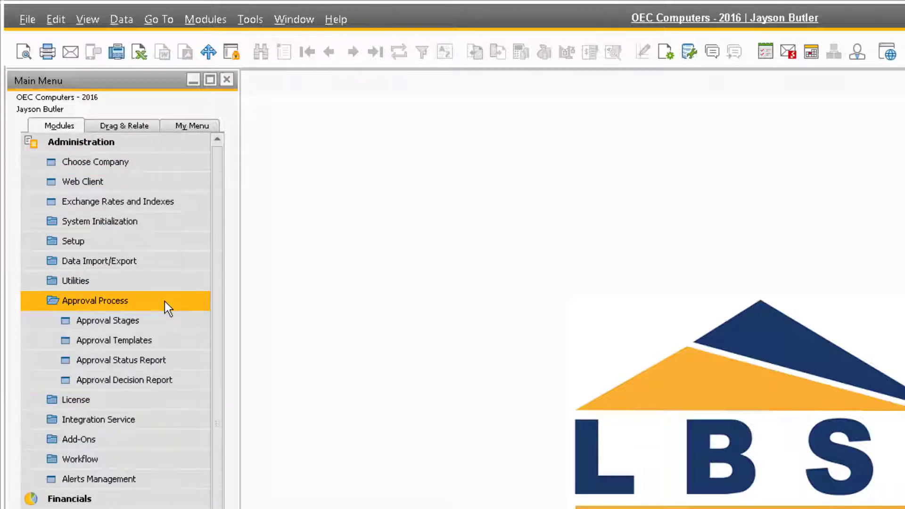
click(166, 358)
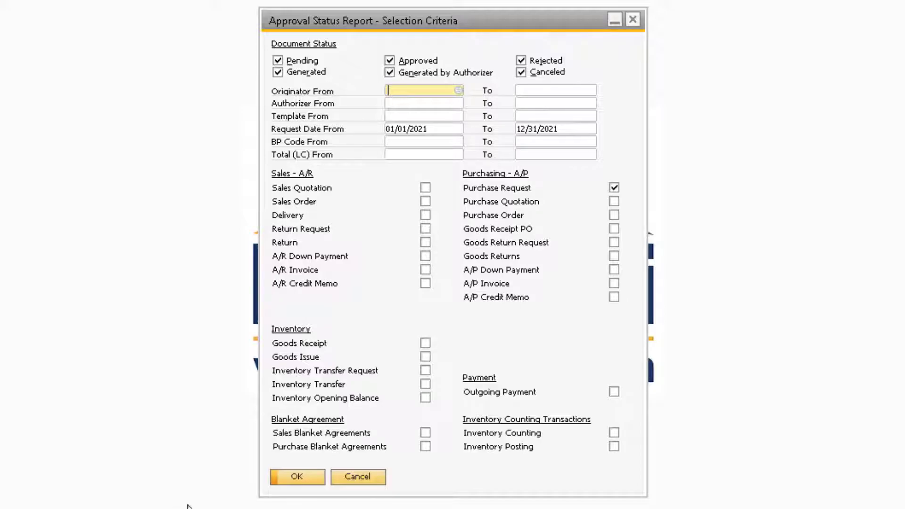
Run the Approval Status Report and expand the last Purchase Request's approval details
click(299, 479)
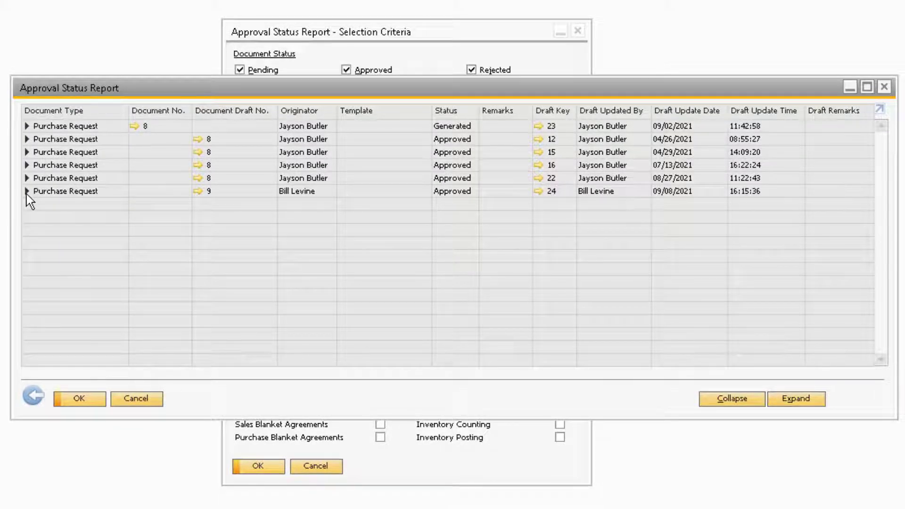
click(26, 191)
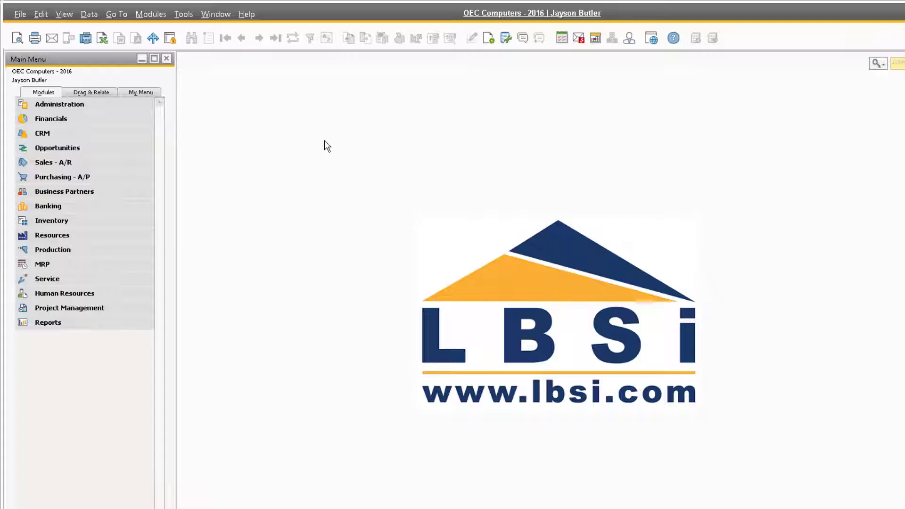
Open the Approval Decision Report criteria from Administration > Approval Process
click(127, 105)
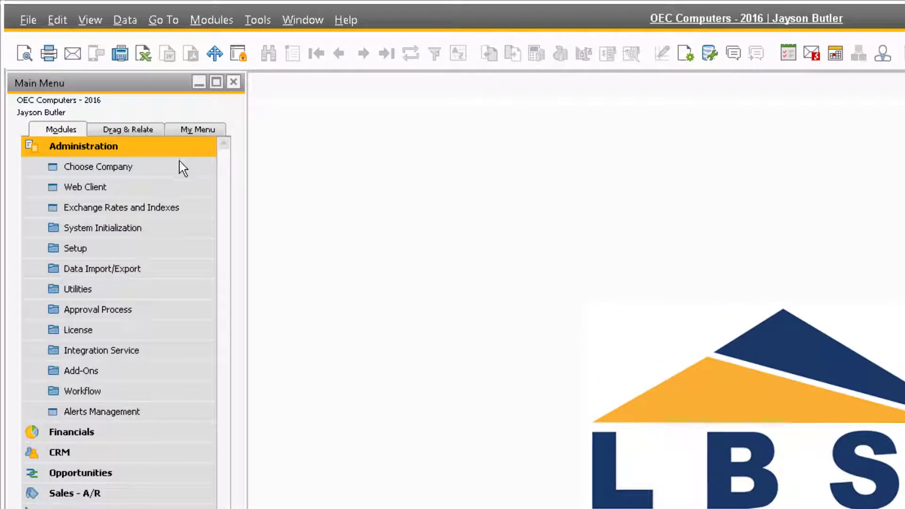
click(150, 315)
click(172, 393)
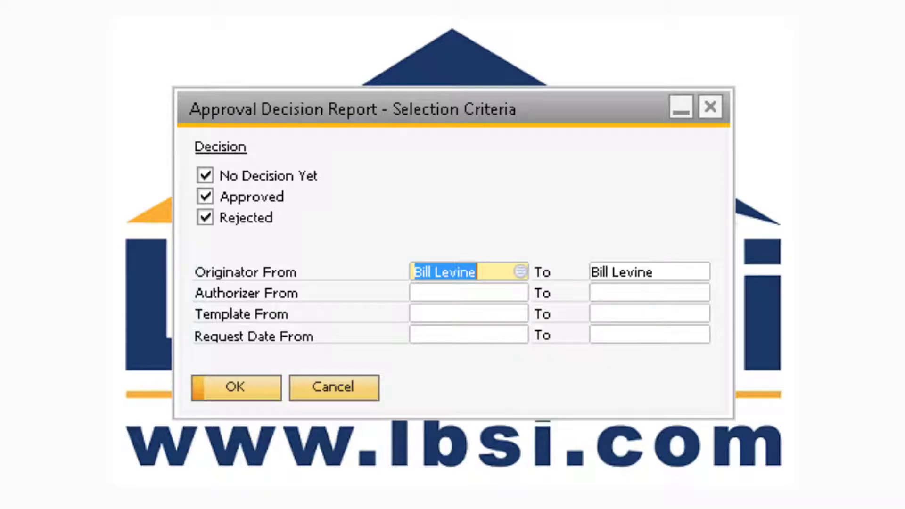
Run the Approval Decision Report and check the rejected quotation's answer, leaving it Rejected
click(210, 389)
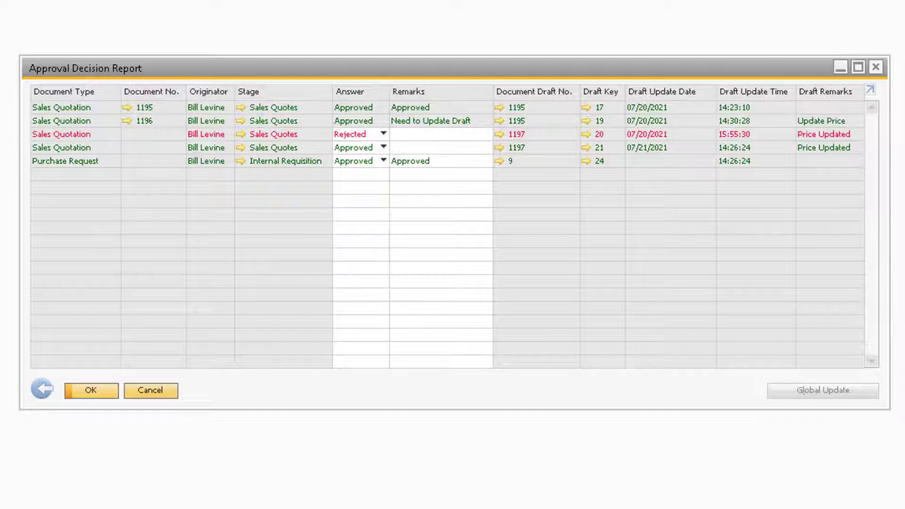
click(383, 133)
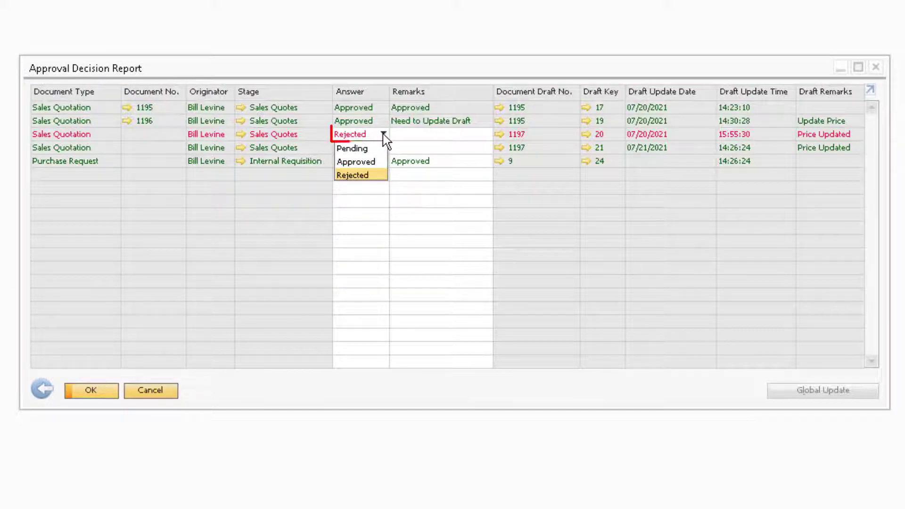
click(380, 134)
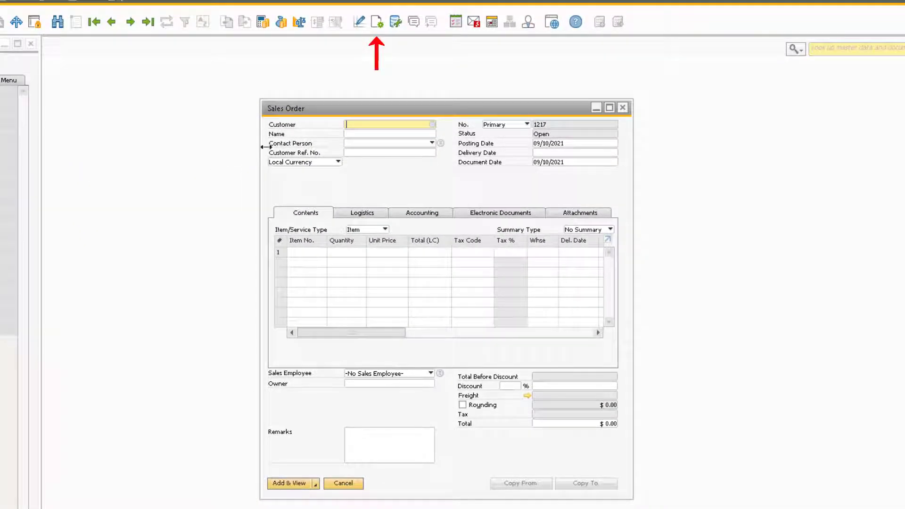
Show the Sales Order's Form Settings on Table Format to see the visible columns
click(380, 24)
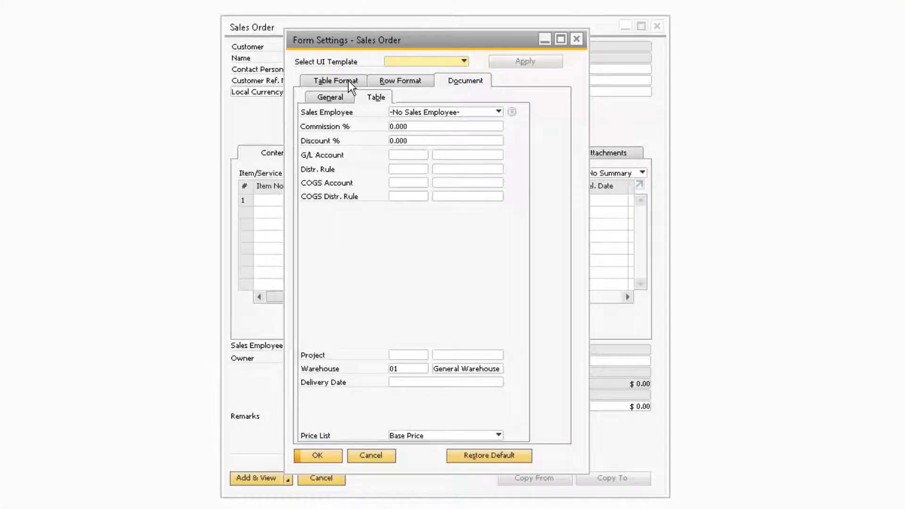
click(349, 80)
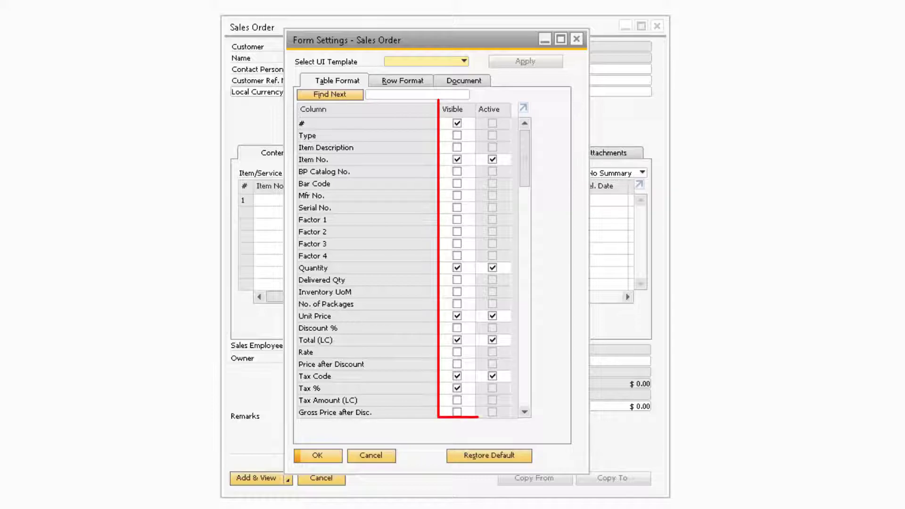
Make Item Description visible, move it directly below Item No., and save the layout
click(459, 149)
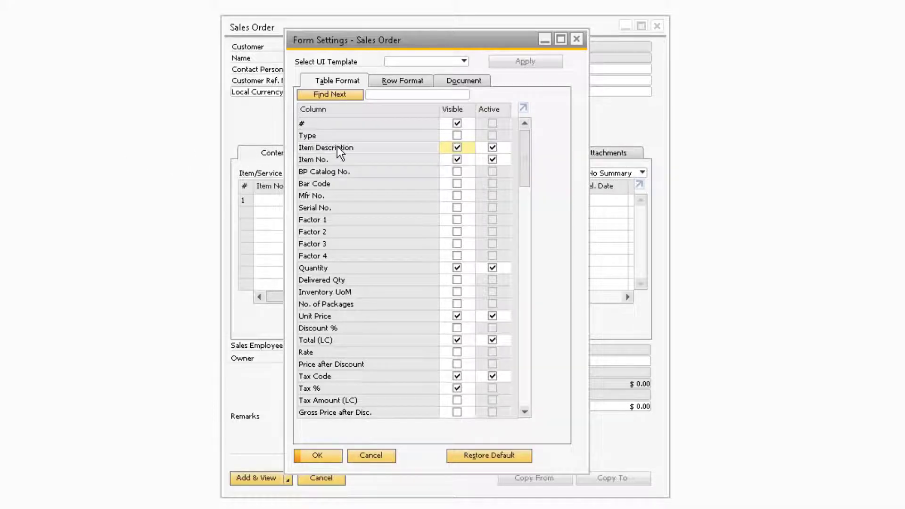
drag(338, 146, 337, 160)
drag(337, 168, 337, 171)
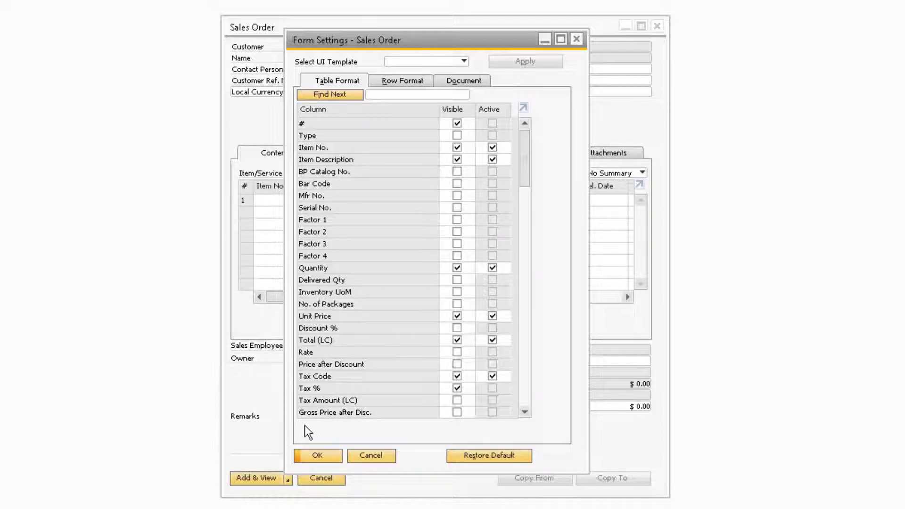
click(319, 455)
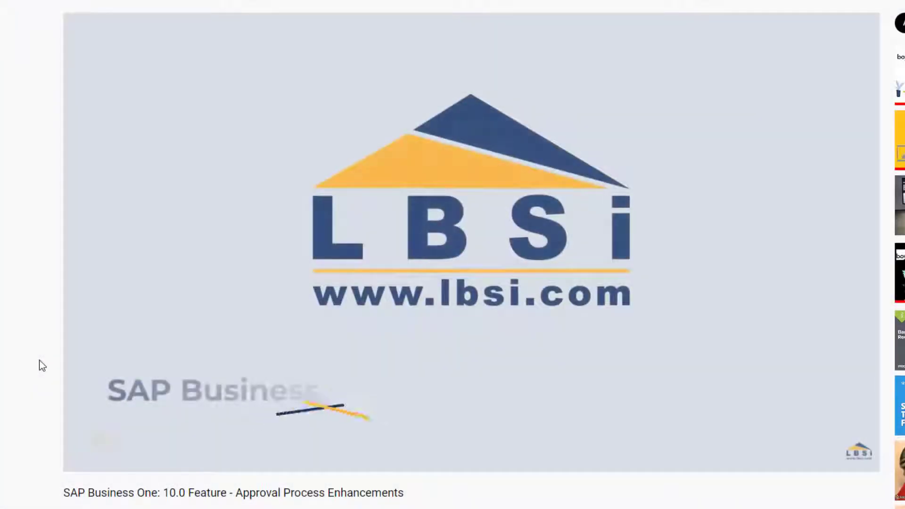
Subscribe to the LBSi channel with All notifications turned on
scroll(42, 366, down, 3)
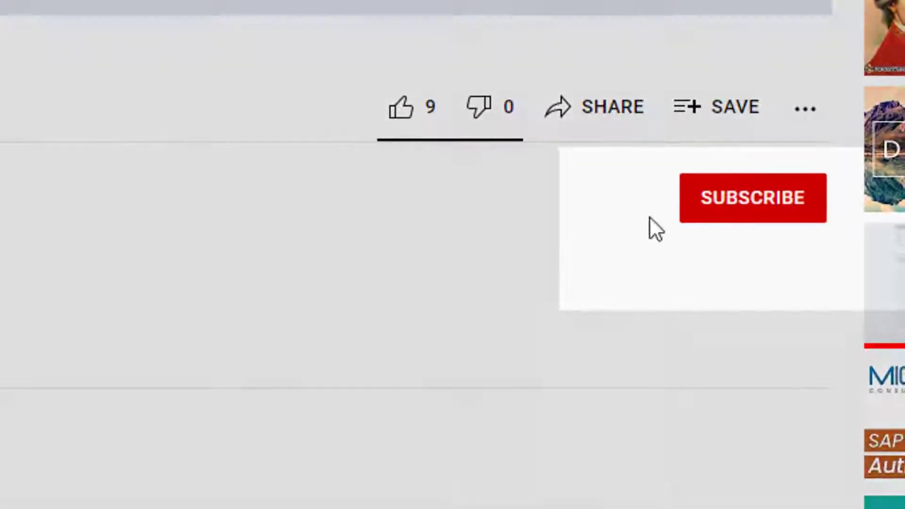
click(825, 436)
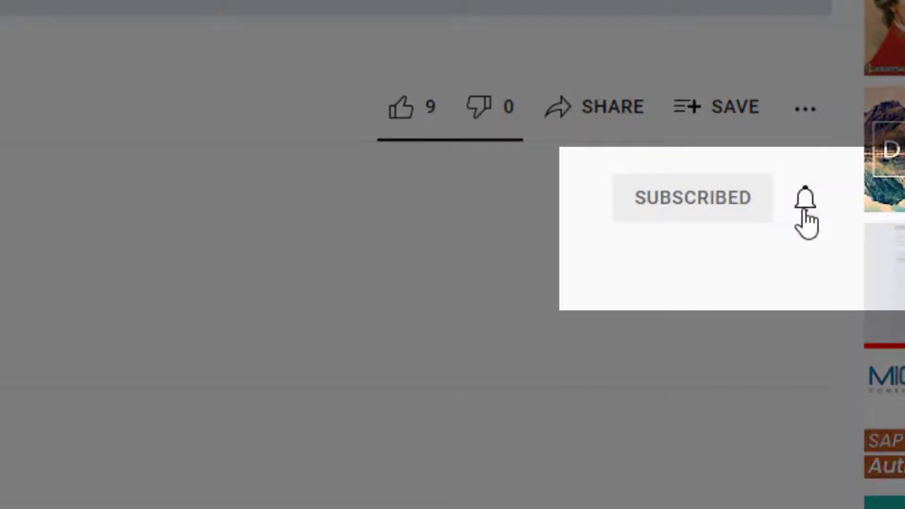
click(803, 200)
click(809, 258)
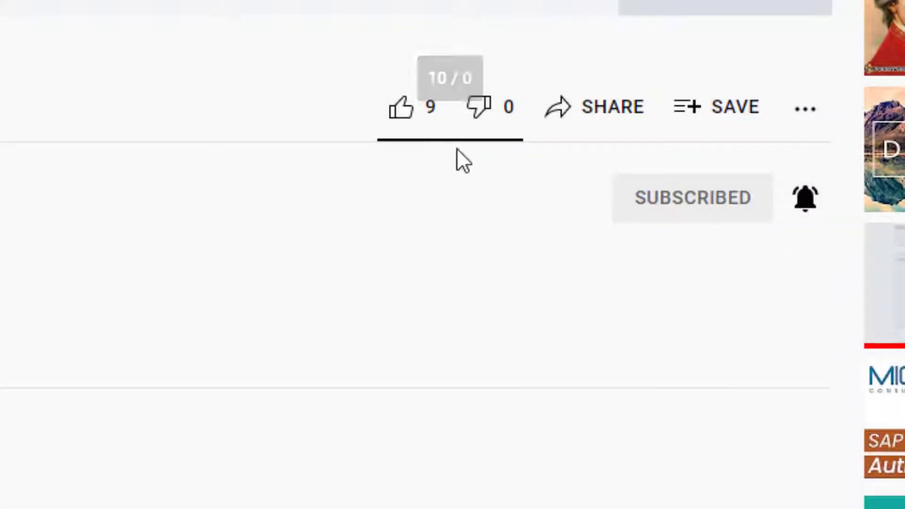
Like the approval process video, then browse the LBSi channel's next uploads
click(402, 110)
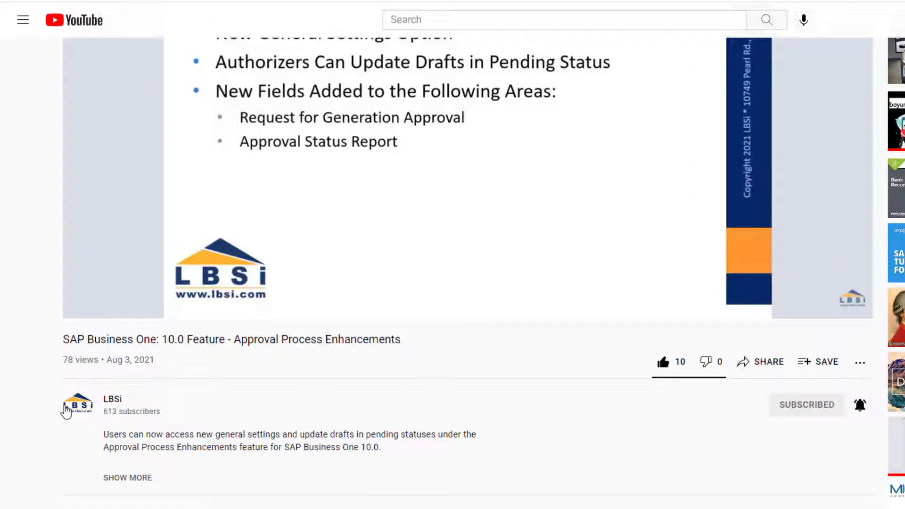
click(69, 410)
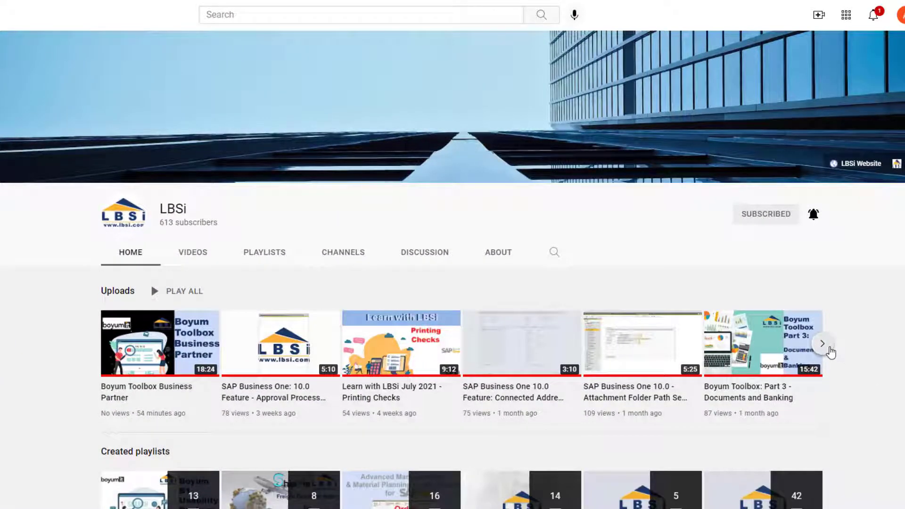
click(824, 344)
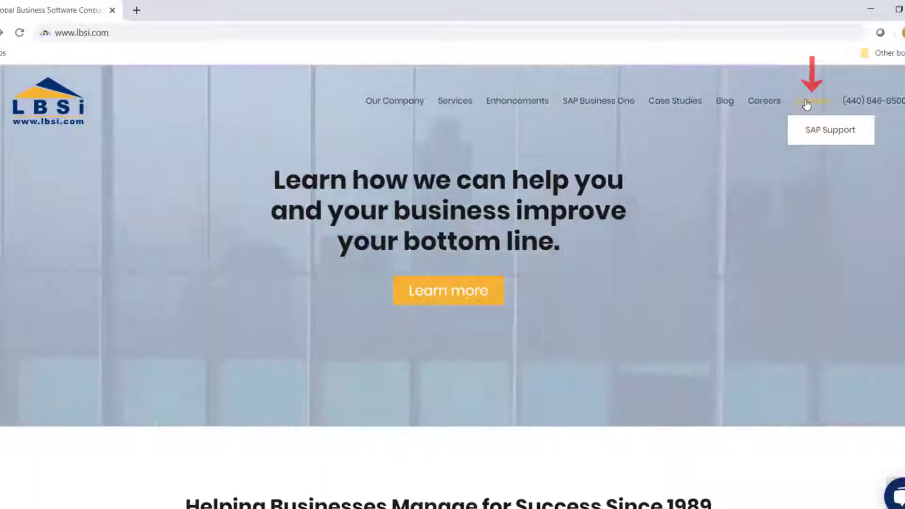
Go to the LBSi Contact Us page and scroll to the sales e-mail link
click(806, 102)
scroll(452, 283, down, 5)
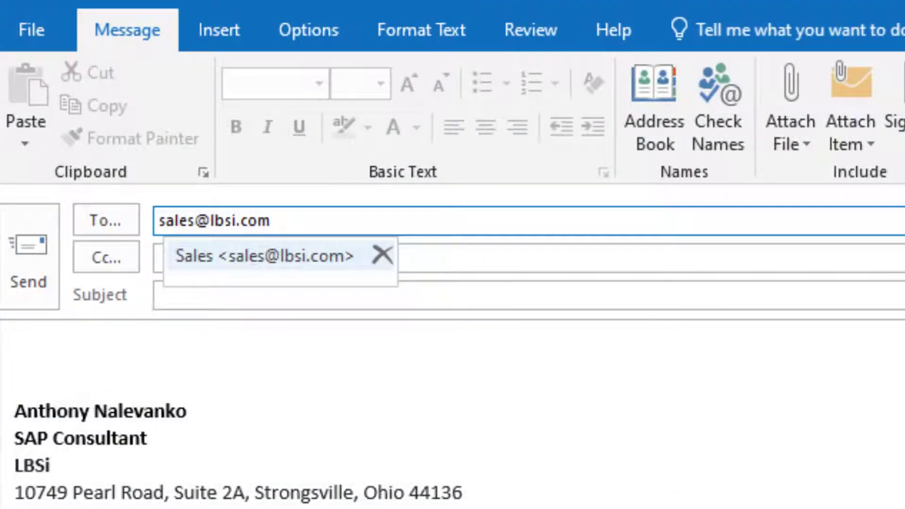